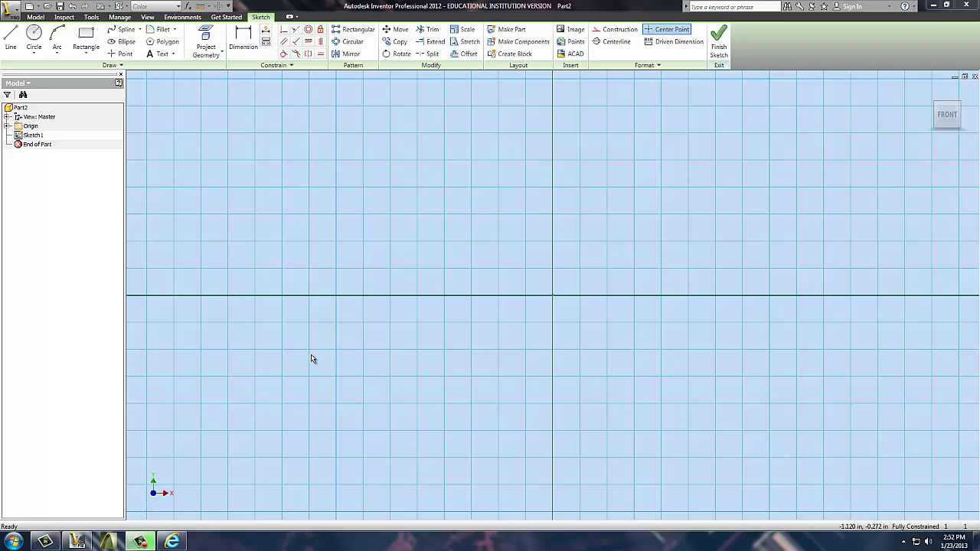
# Draw a 3.007 x 0.632 base rectangle starting at the sketch origin.
pyautogui.moveTo(457, 278); pyautogui.dragTo(180, 369, button='middle')
pyautogui.scroll(3, 226, 331)
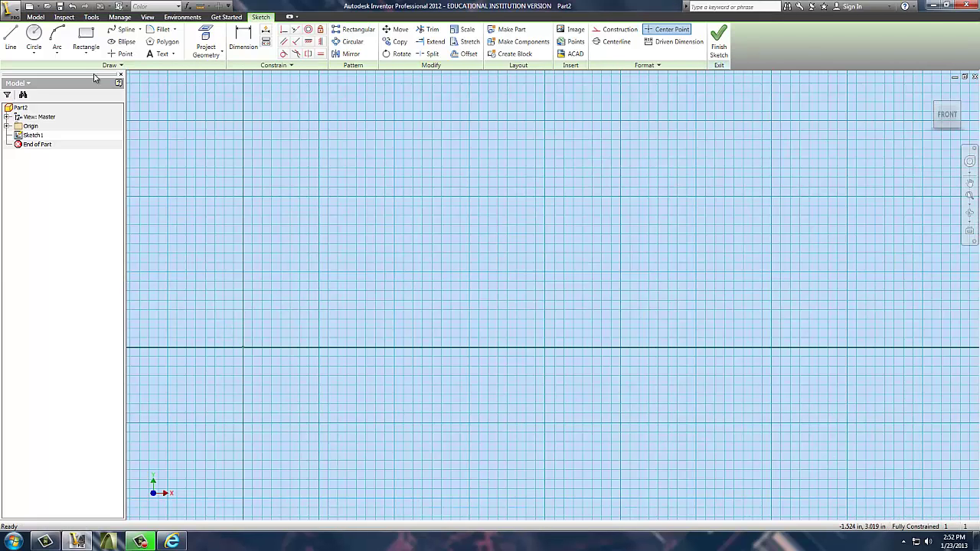
pyautogui.click(85, 38)
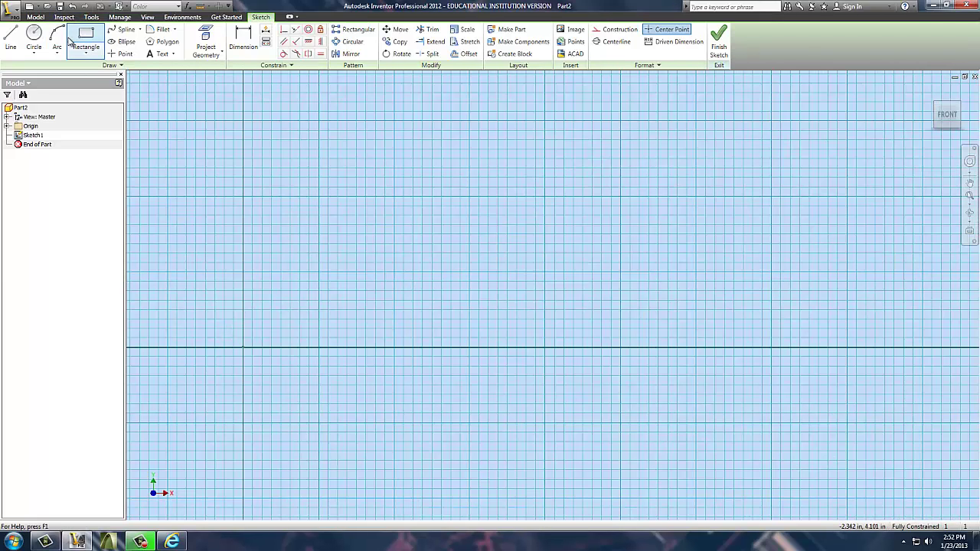
pyautogui.click(243, 348)
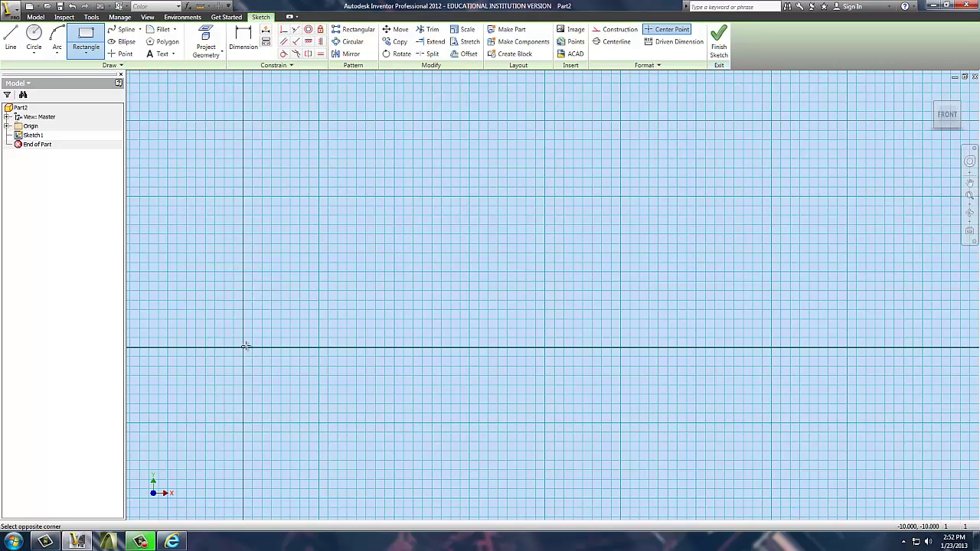
pyautogui.click(470, 300)
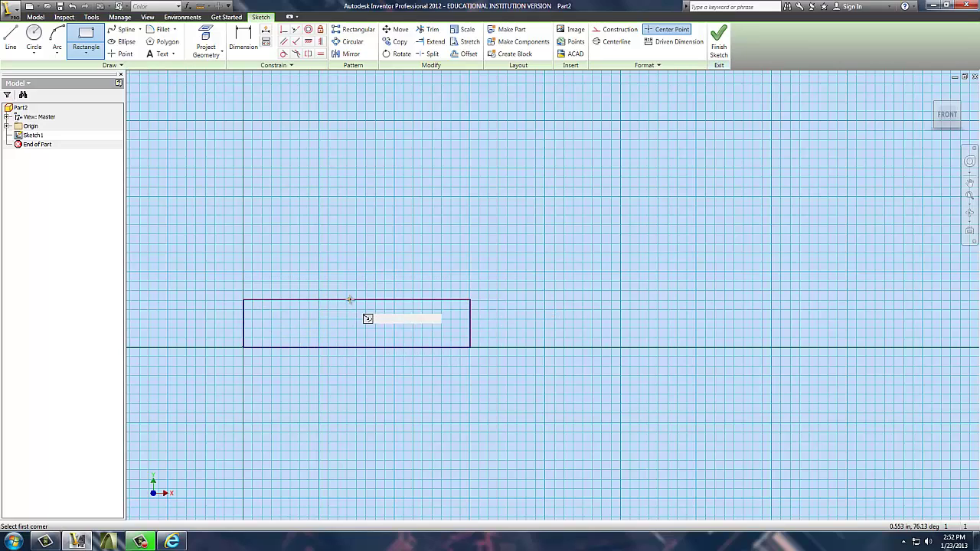
# Draw two small rectangles overlapping the base rectangle's upper-left and upper-right corners.
pyautogui.click(239, 287)
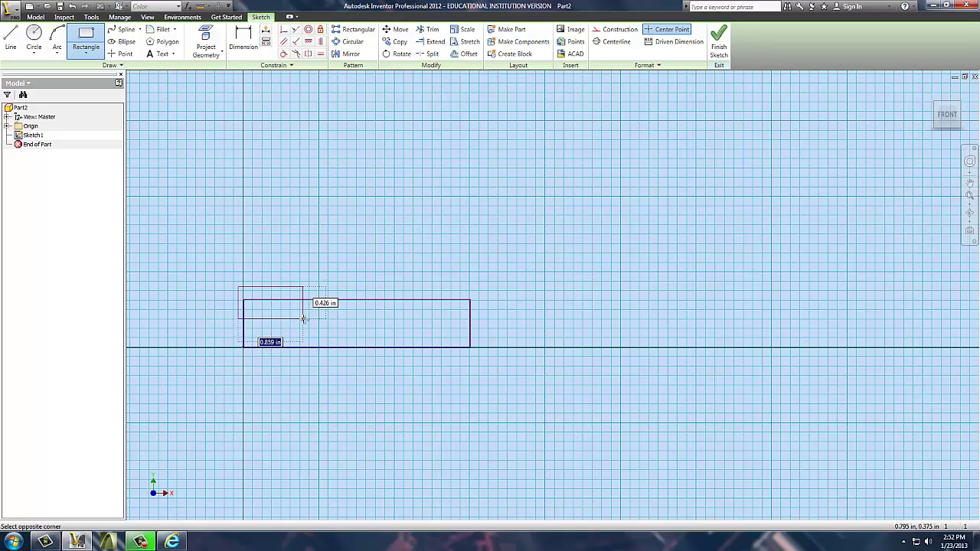
pyautogui.click(303, 320)
pyautogui.click(485, 288)
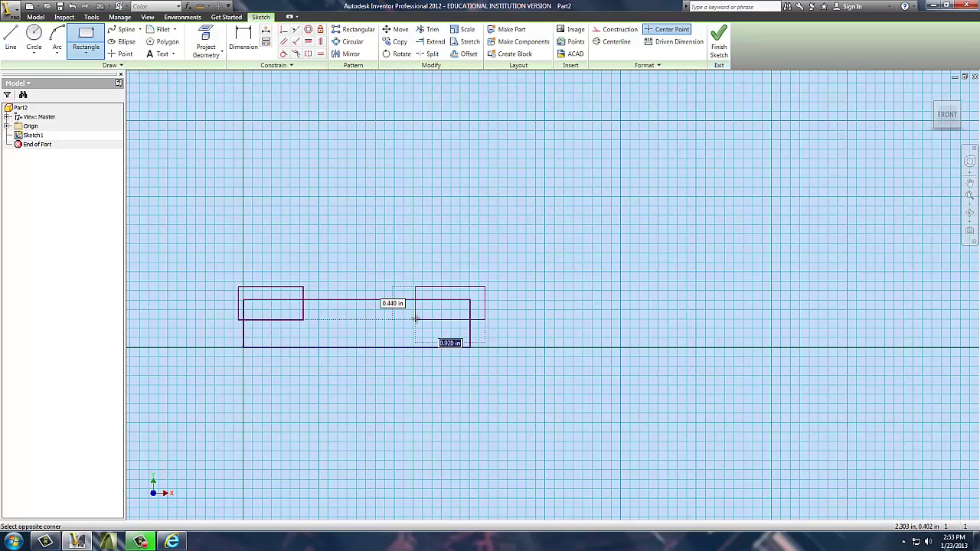
pyautogui.click(416, 314)
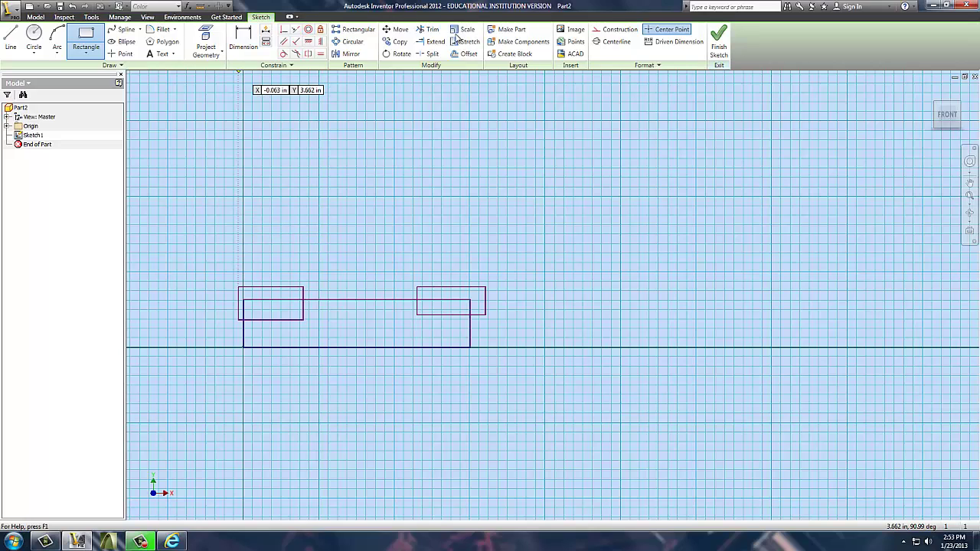
# Trim away the excess line segments at the left end and above the middle step.
pyautogui.click(431, 30)
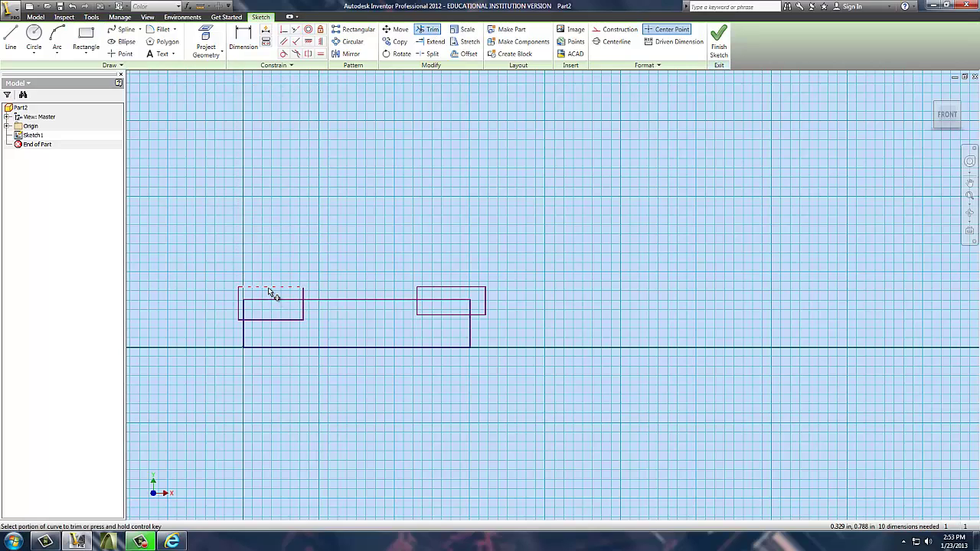
pyautogui.click(241, 292)
pyautogui.click(241, 310)
pyautogui.click(246, 312)
pyautogui.click(249, 300)
pyautogui.click(303, 293)
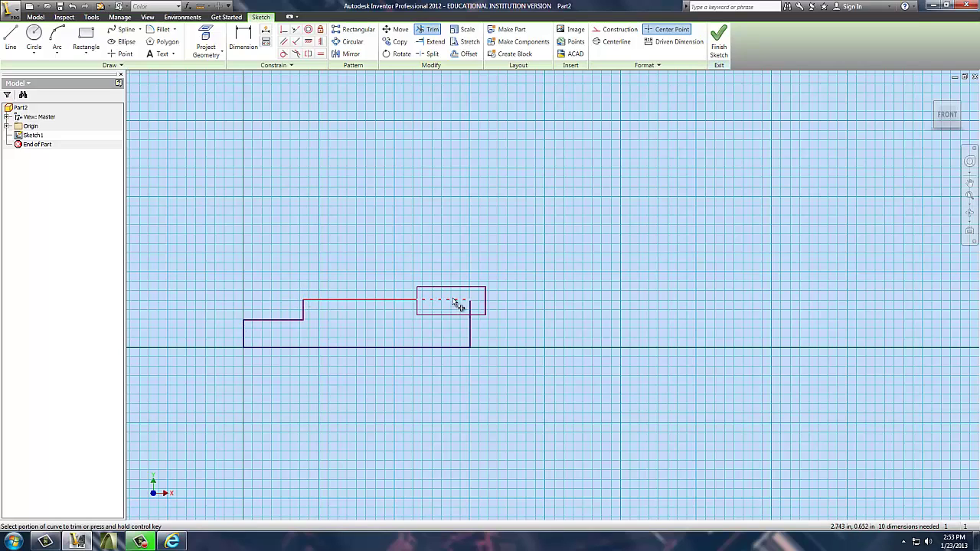
# Trim the leftover edges and stubs of the right-end rectangle.
pyautogui.click(486, 303)
pyautogui.click(456, 289)
pyautogui.click(418, 298)
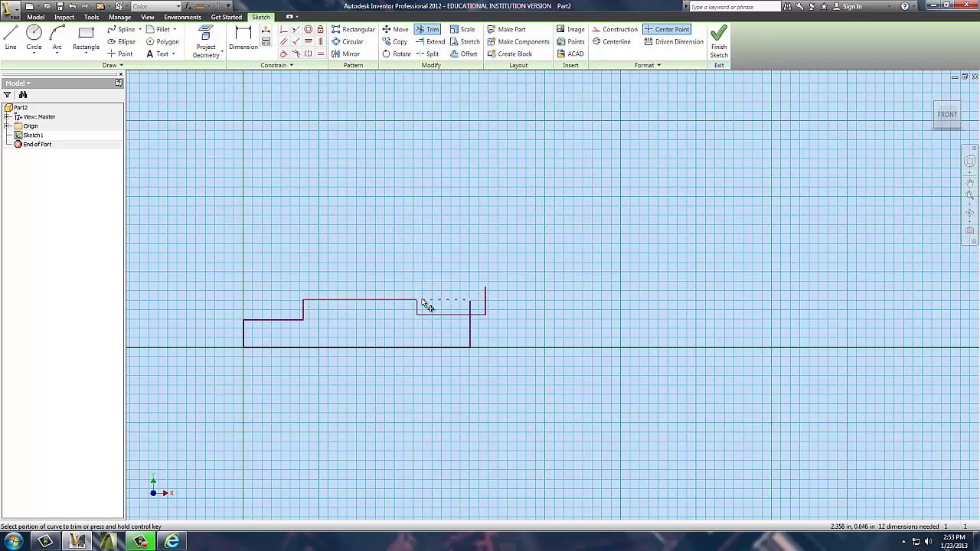
pyautogui.click(482, 314)
pyautogui.click(470, 309)
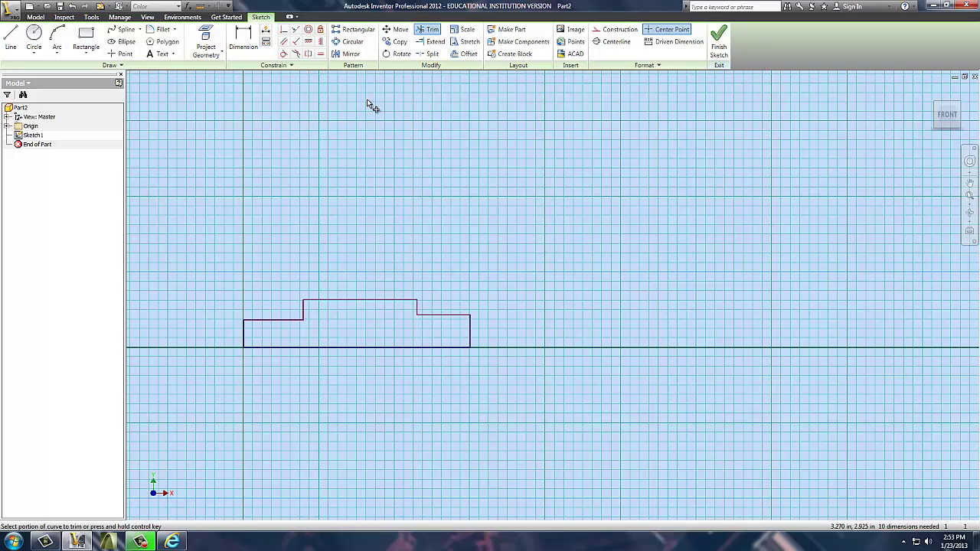
pyautogui.click(242, 36)
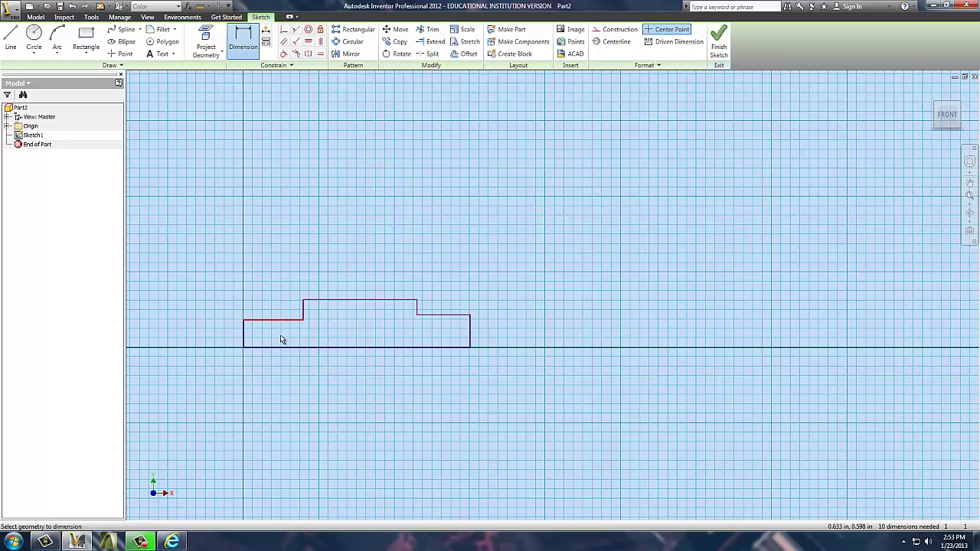
# Dimension the bottom line to a 3.000 overall length.
pyautogui.click(466, 347)
pyautogui.click(392, 373)
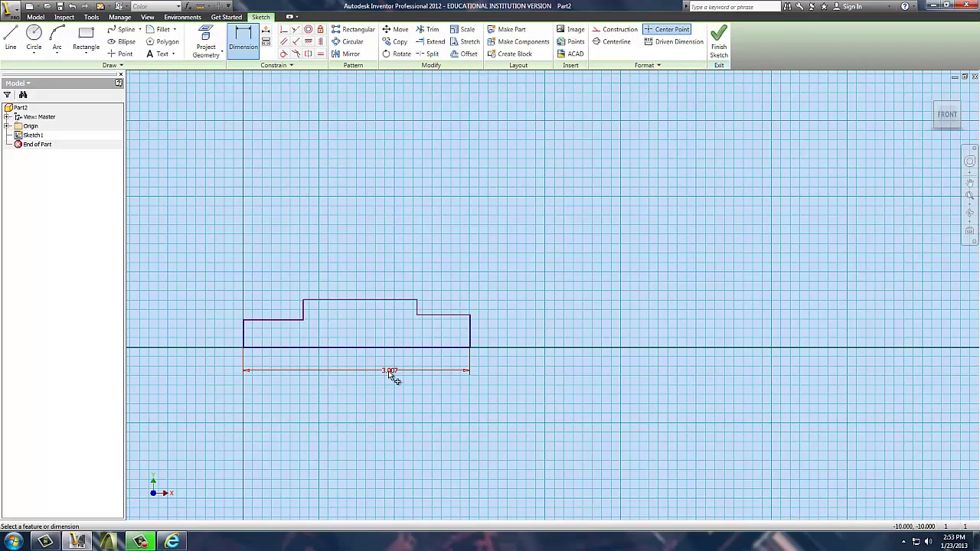
pyautogui.click(388, 371)
pyautogui.write('3')
pyautogui.press('Return')
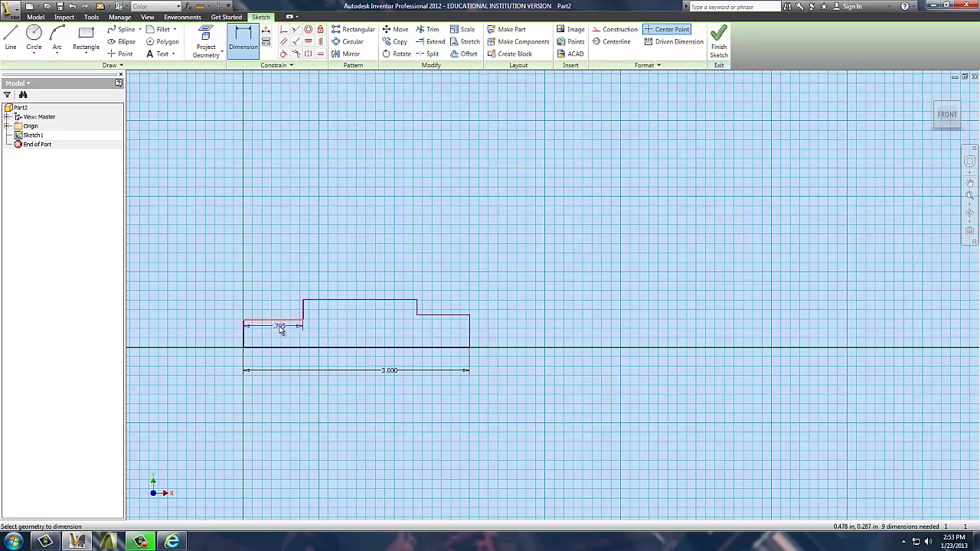
# Dimension the left and right step top edges to .750 each.
pyautogui.click(281, 322)
pyautogui.click(277, 335)
pyautogui.write('.75')
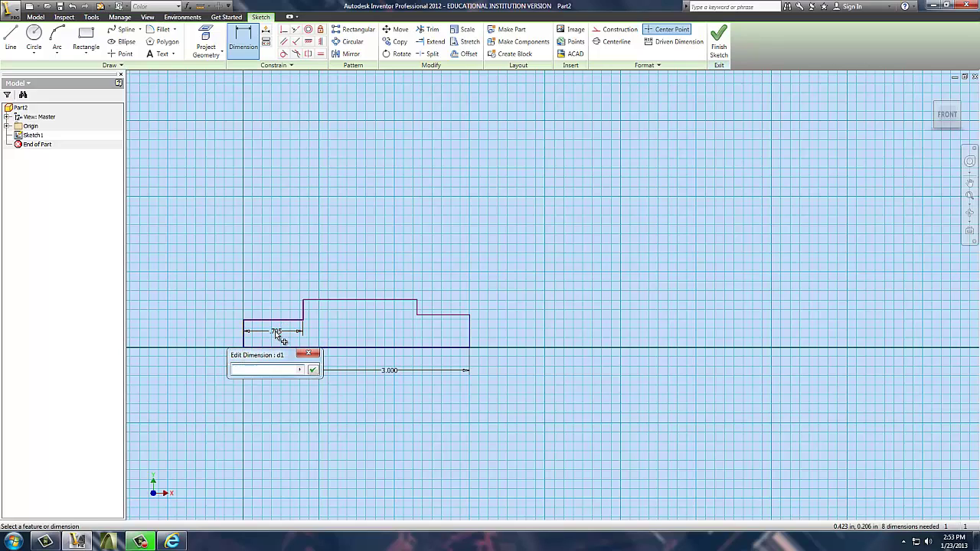
pyautogui.press('Return')
pyautogui.click(444, 316)
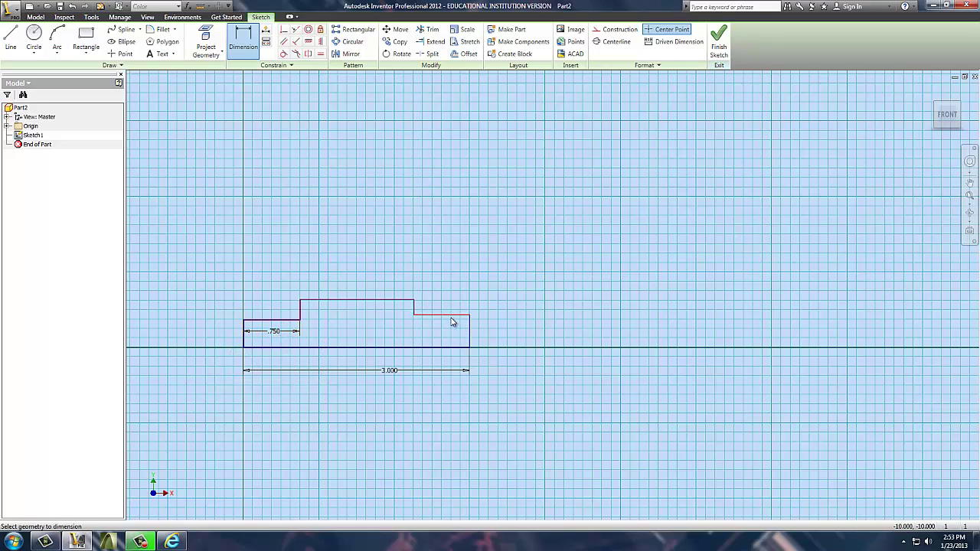
pyautogui.click(446, 335)
pyautogui.write('.75')
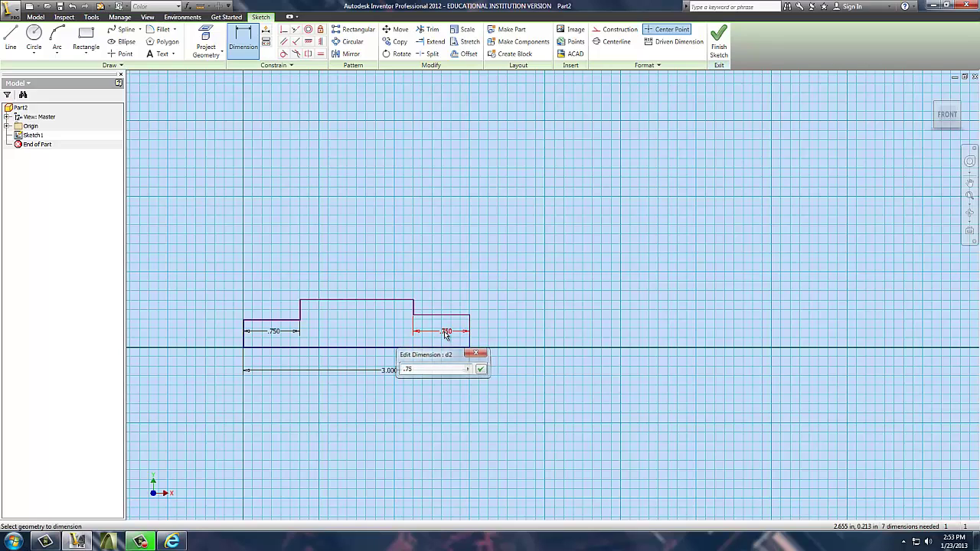
pyautogui.press('Return')
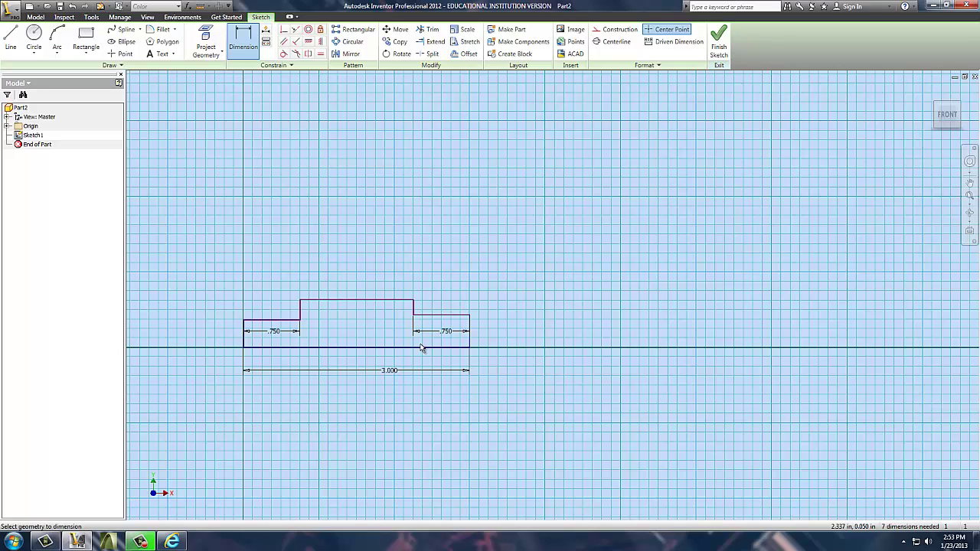
# Dimension the middle section height to .500.
pyautogui.click(373, 300)
pyautogui.click(369, 348)
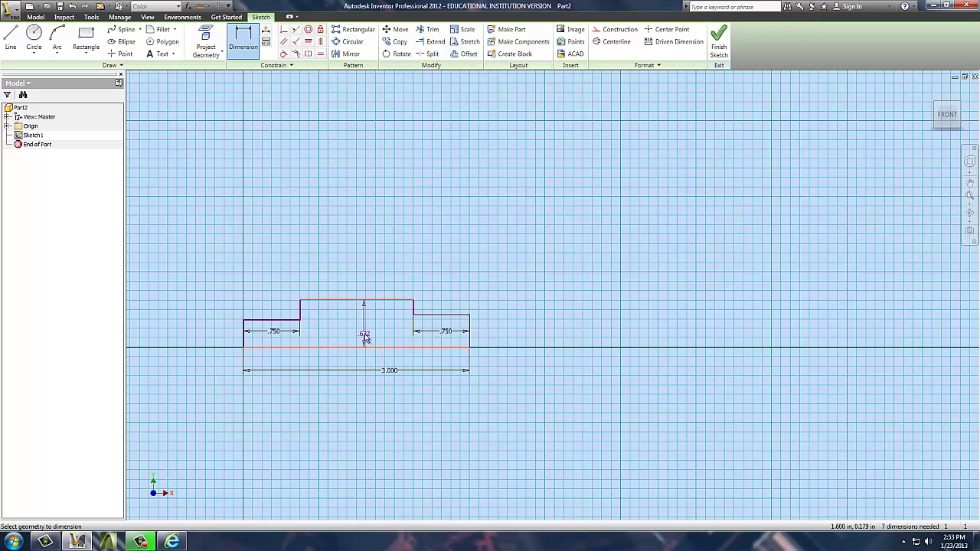
pyautogui.click(373, 334)
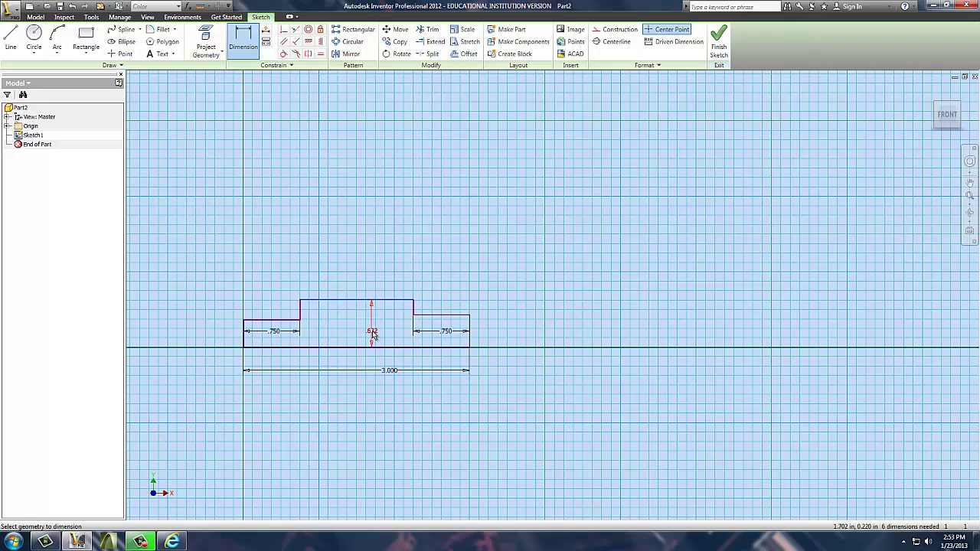
pyautogui.click(371, 332)
pyautogui.write('.5')
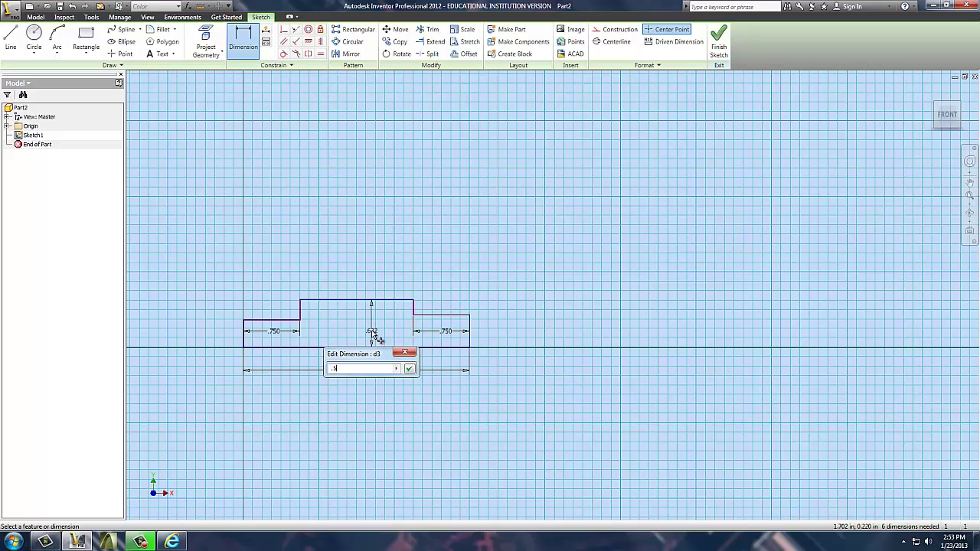
pyautogui.press('Return')
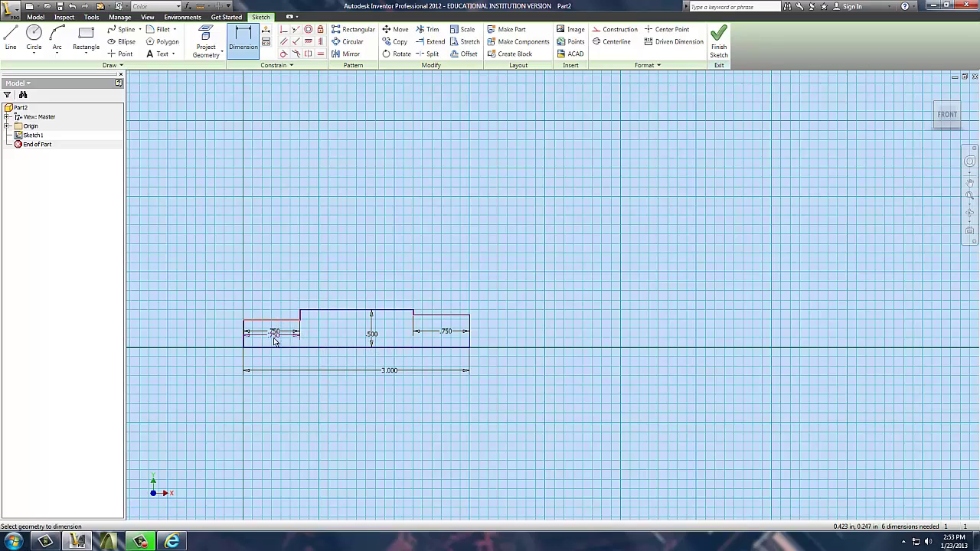
# Dimension both end step heights to .375, entering =.75/2 for the right shoulder.
pyautogui.click(275, 347)
pyautogui.click(321, 339)
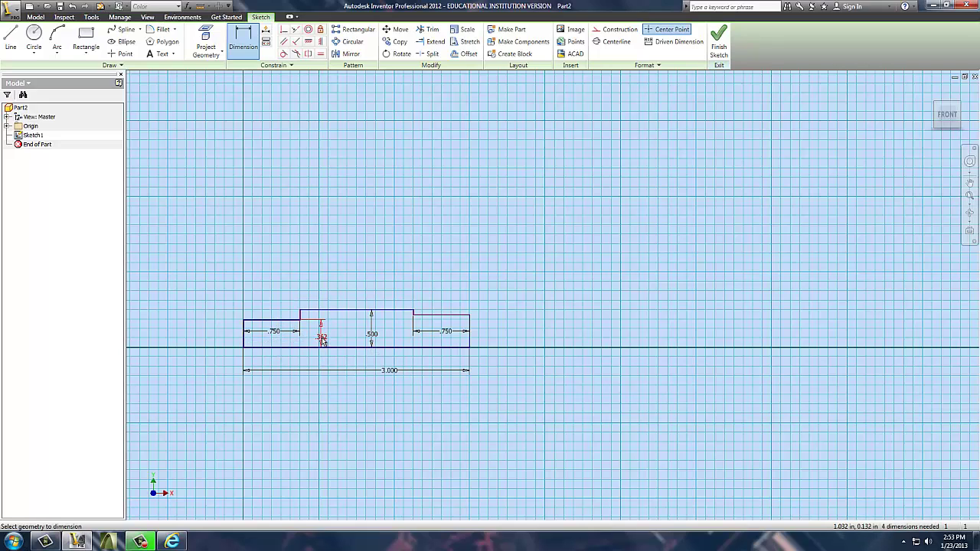
pyautogui.click(322, 340)
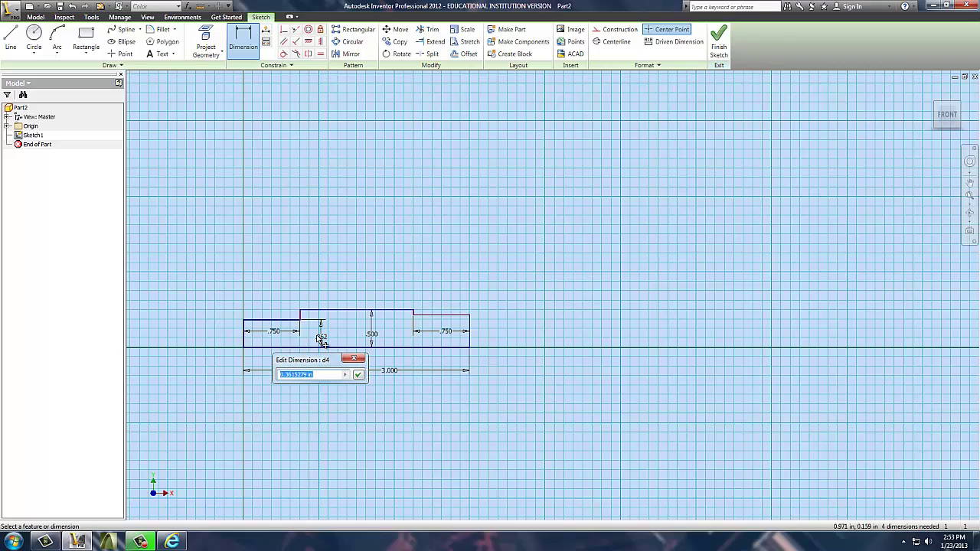
pyautogui.write('.375')
pyautogui.press('Return')
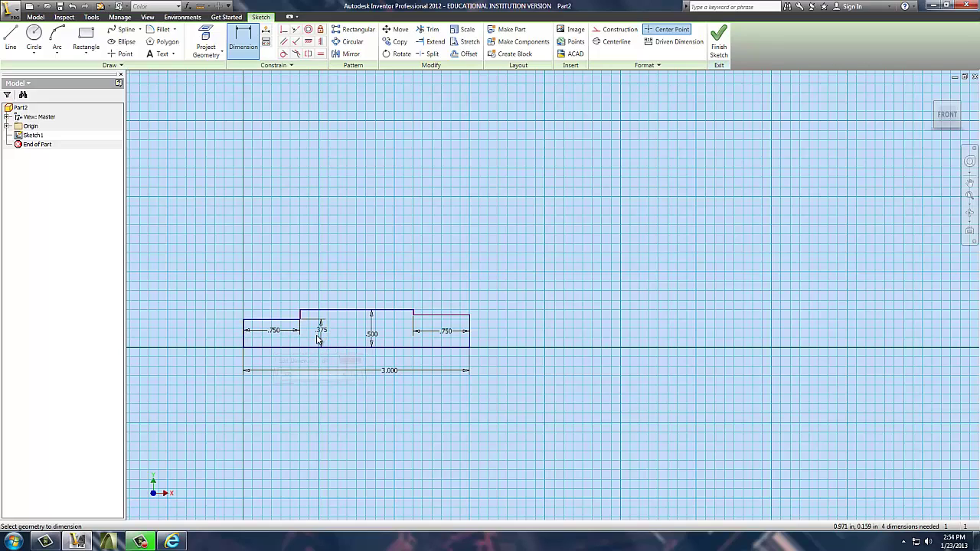
pyautogui.click(438, 315)
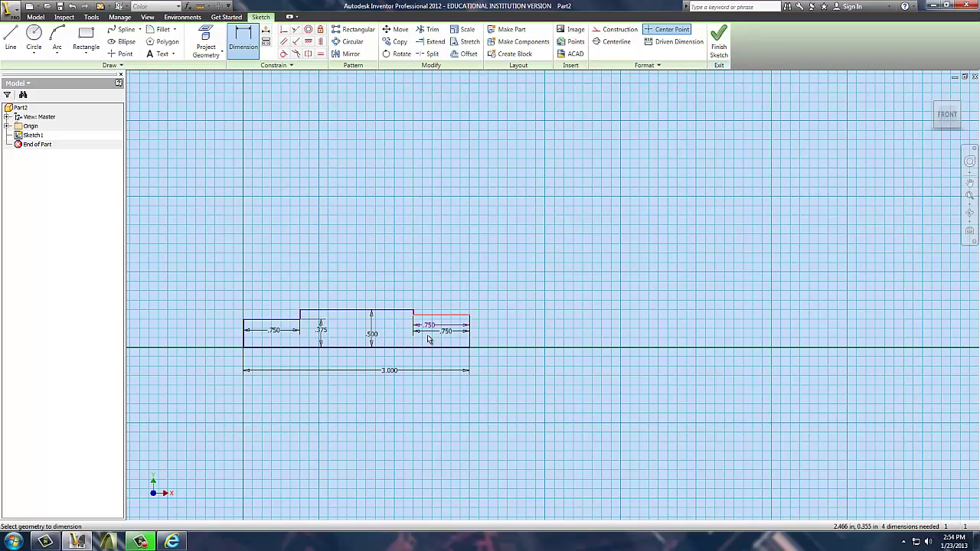
pyautogui.click(426, 350)
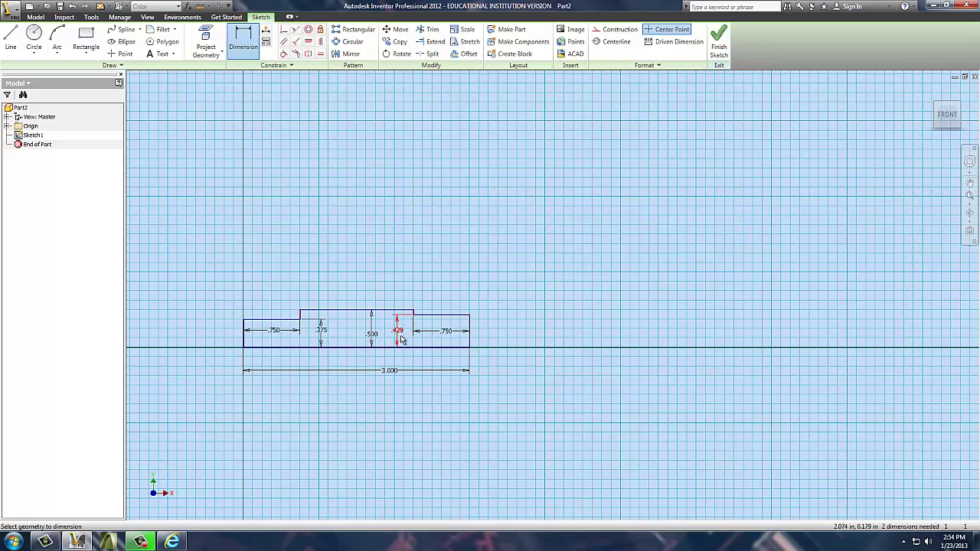
pyautogui.click(400, 336)
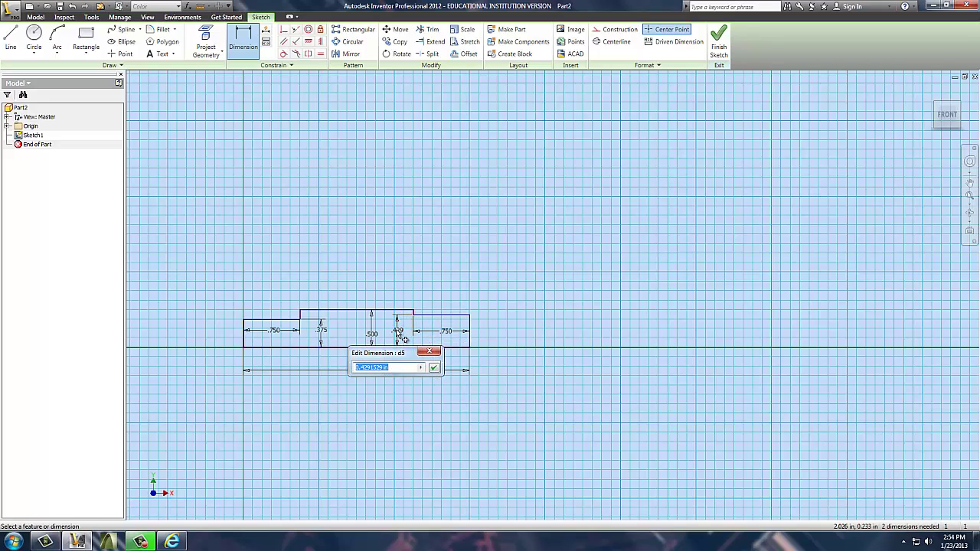
pyautogui.write('=')
pyautogui.write('.75')
pyautogui.write('/2')
pyautogui.press('Return')
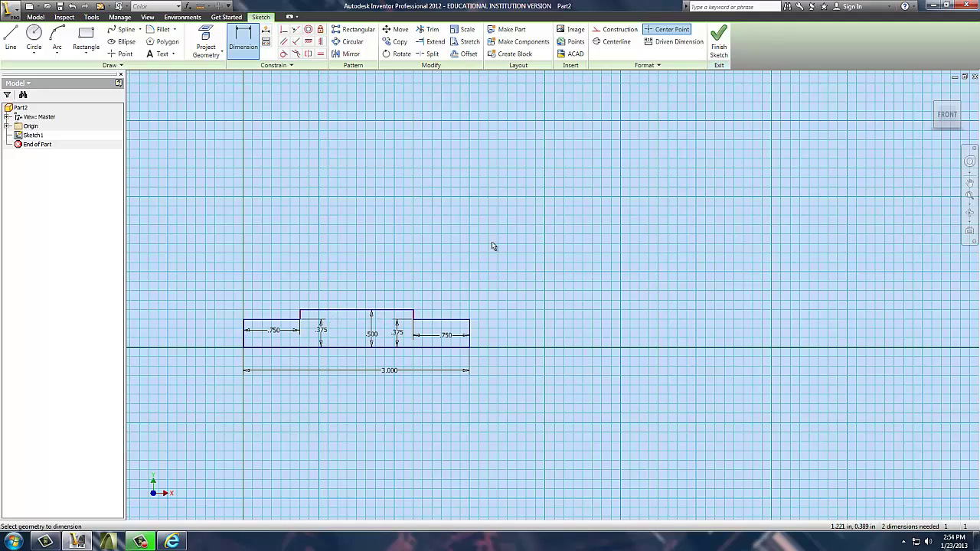
# Finish the sketch and revolve the profile 360° about its bottom edge into Revolution1.
pyautogui.click(718, 42)
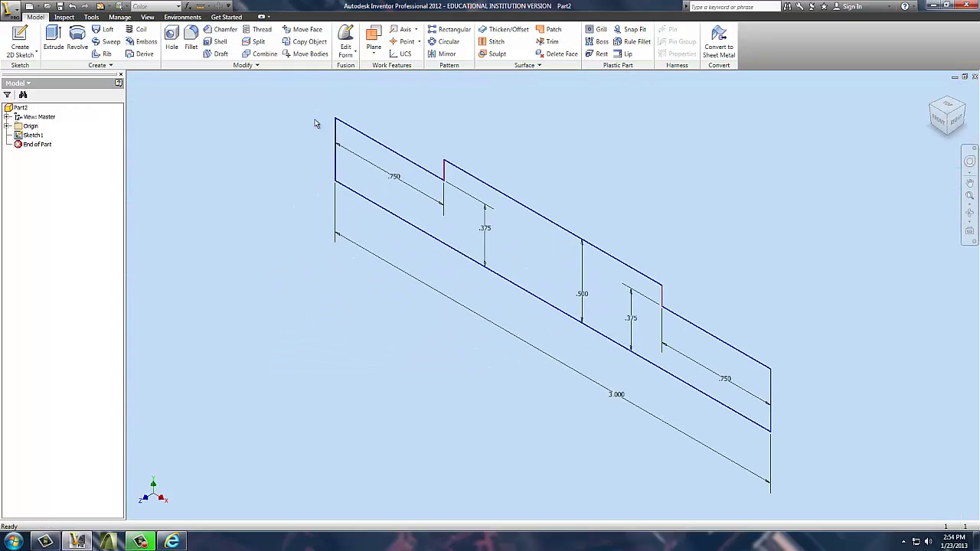
pyautogui.click(76, 35)
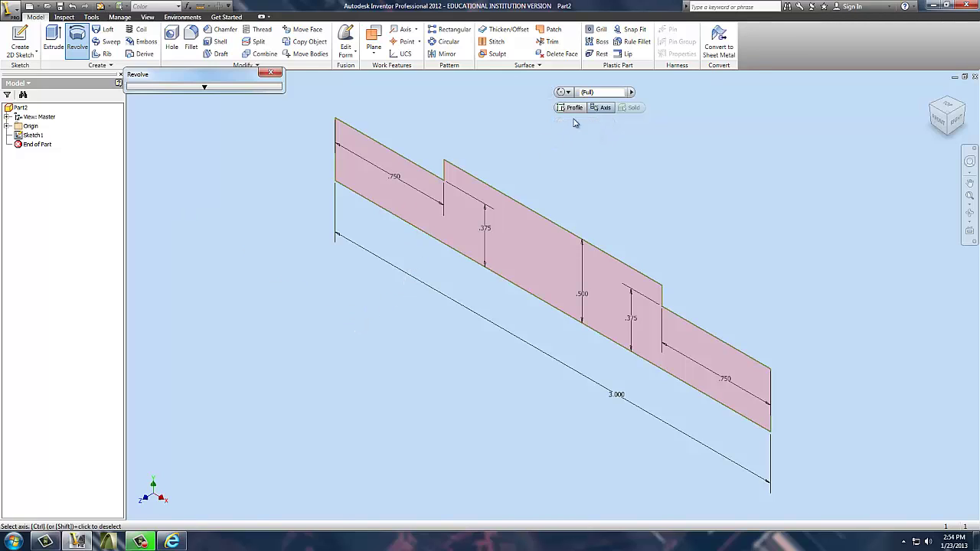
pyautogui.moveTo(573, 120)
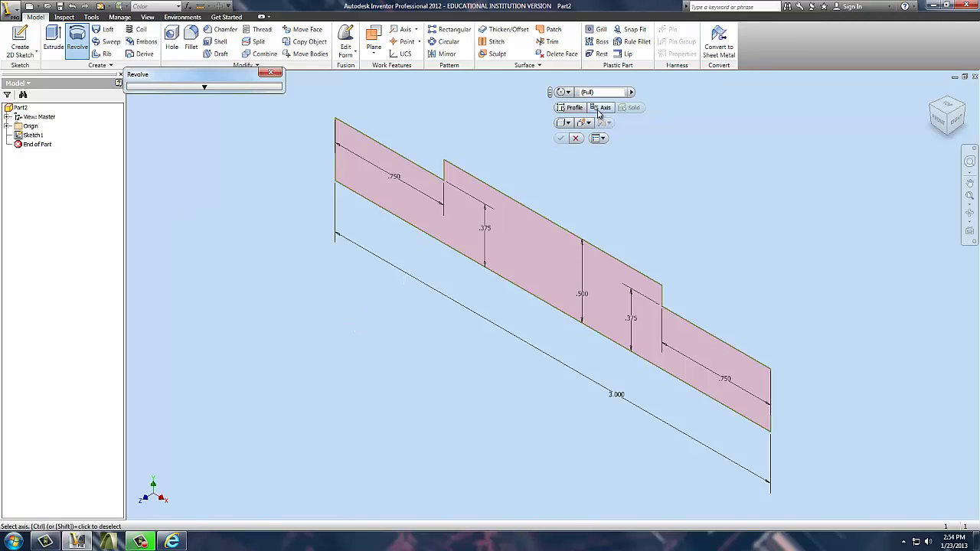
pyautogui.click(505, 280)
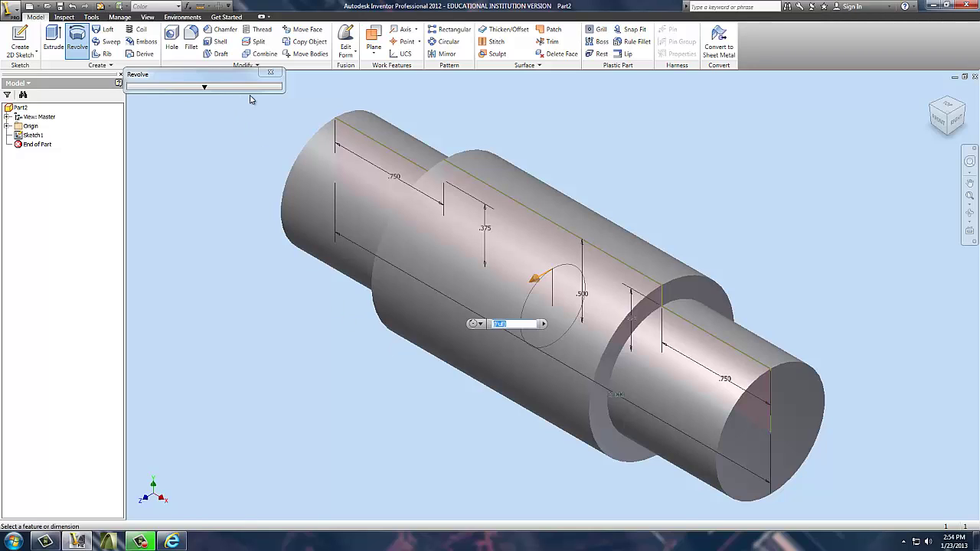
pyautogui.press('Return')
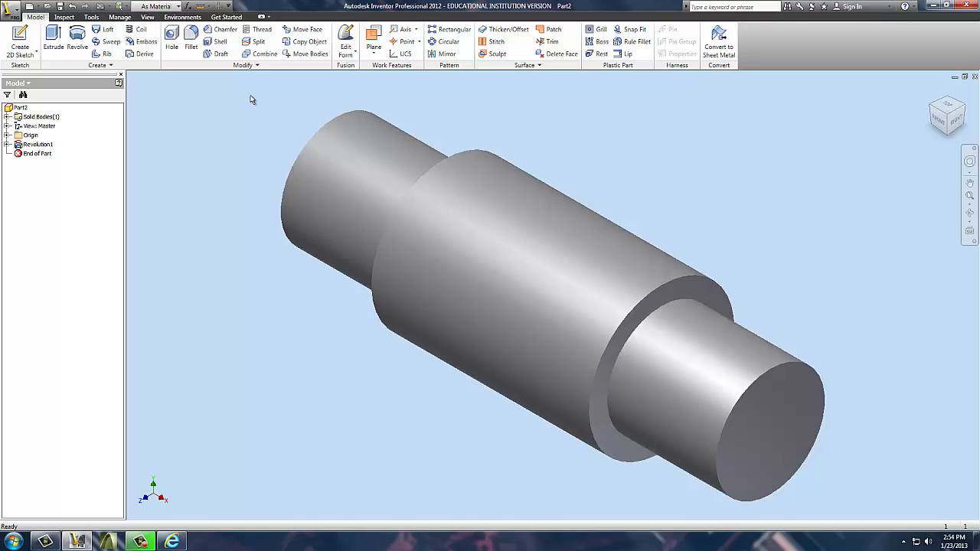
# Chamfer the left and right end edges of the axle by 0.125 in.
pyautogui.click(225, 29)
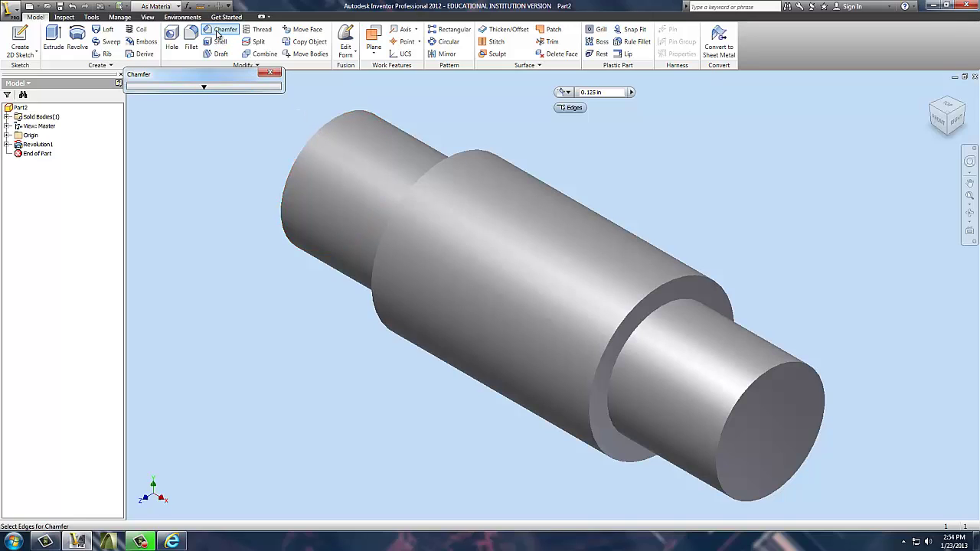
pyautogui.click(335, 153)
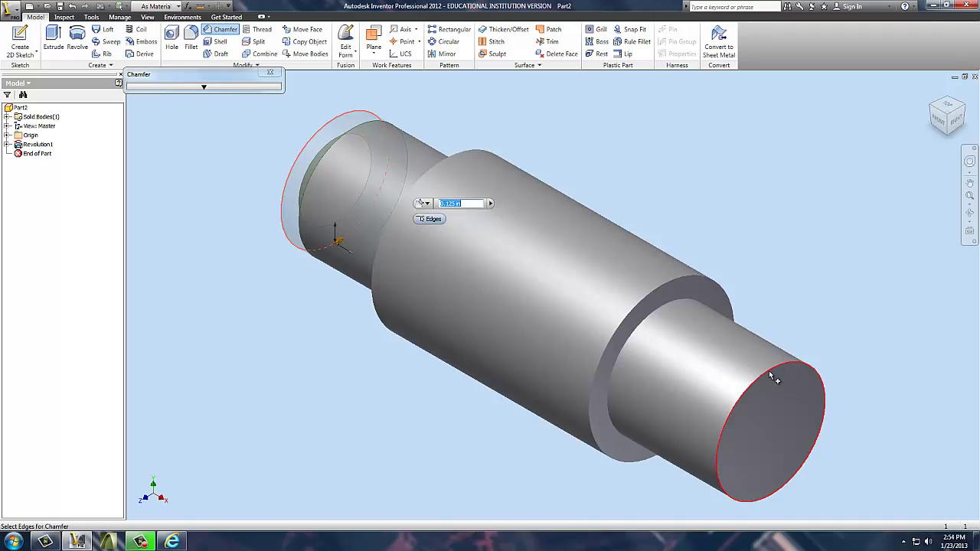
pyautogui.click(769, 371)
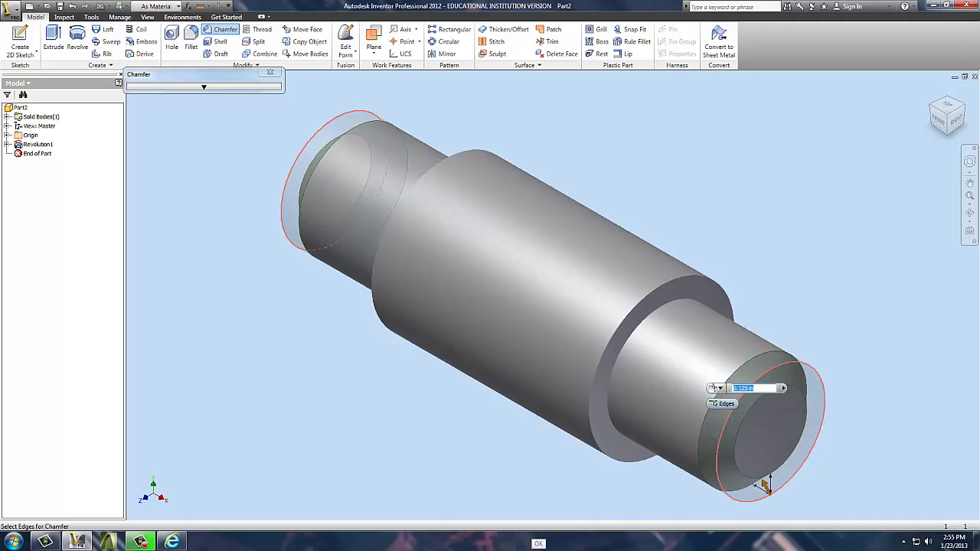
pyautogui.moveTo(768, 388)
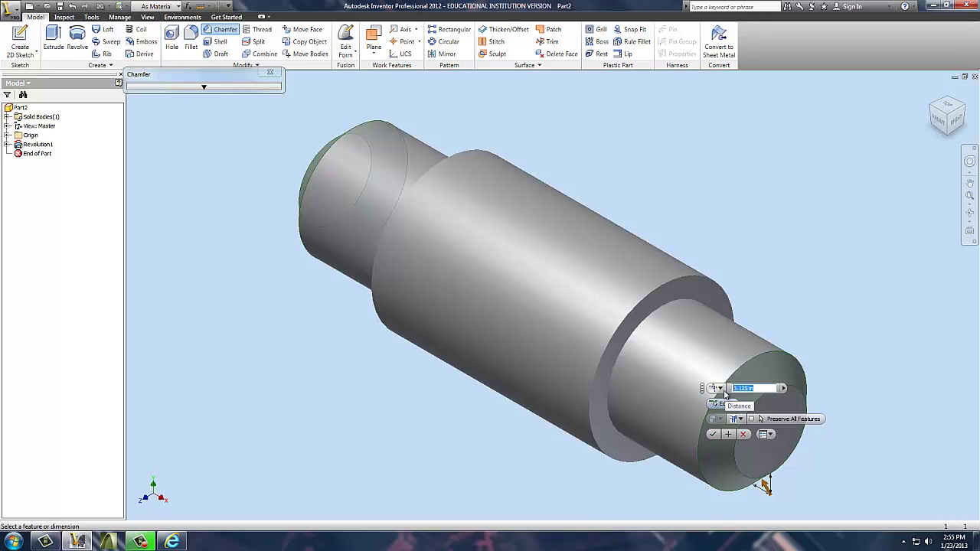
pyautogui.press('Return')
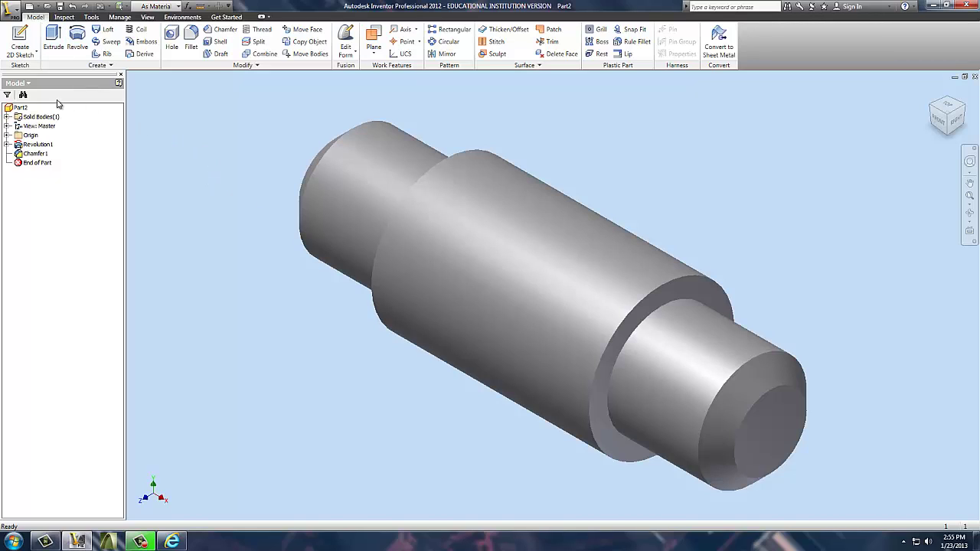
# Save the part as 'Castor axle 01' in the Drafting and Design 1 folder.
pyautogui.click(21, 108)
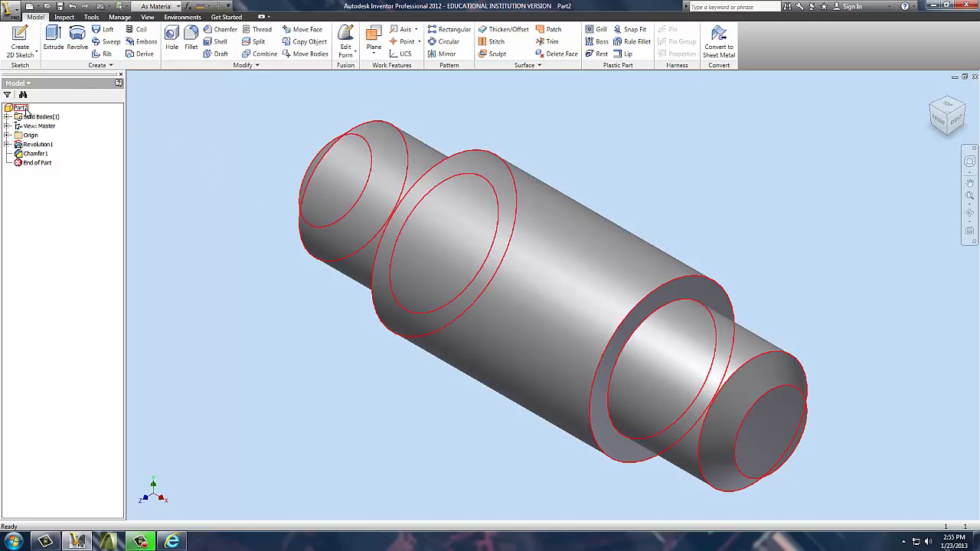
pyautogui.click(60, 7)
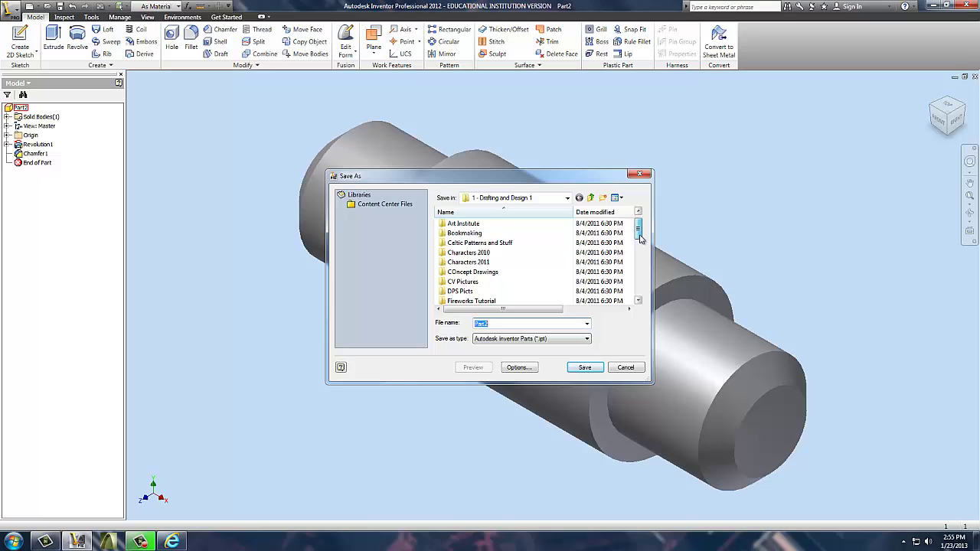
pyautogui.moveTo(640, 238); pyautogui.dragTo(640, 285)
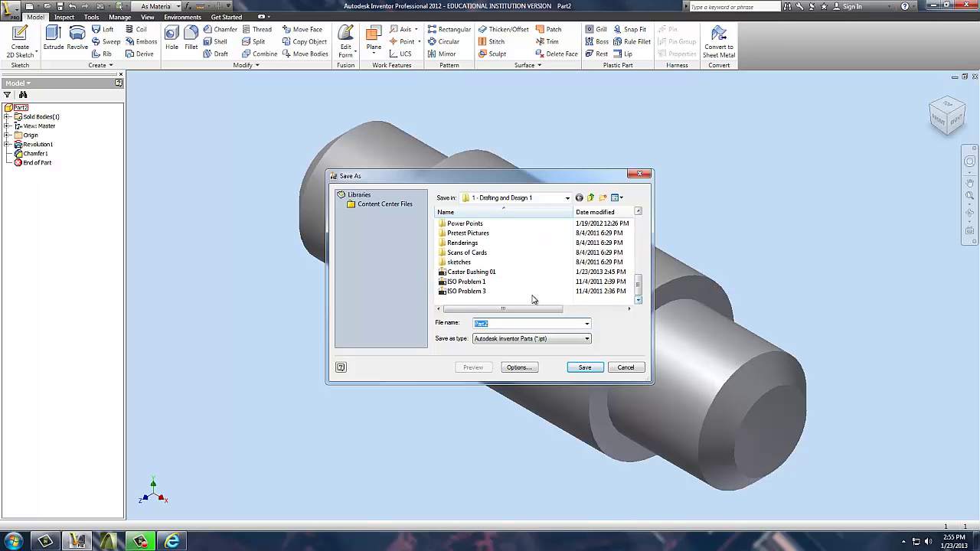
pyautogui.click(490, 272)
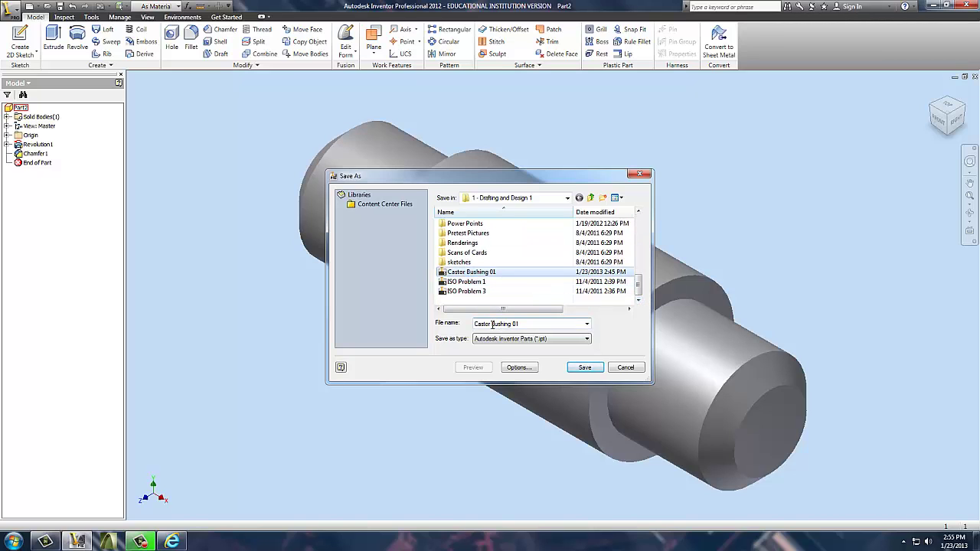
pyautogui.click(493, 325)
pyautogui.moveTo(492, 324); pyautogui.dragTo(504, 324)
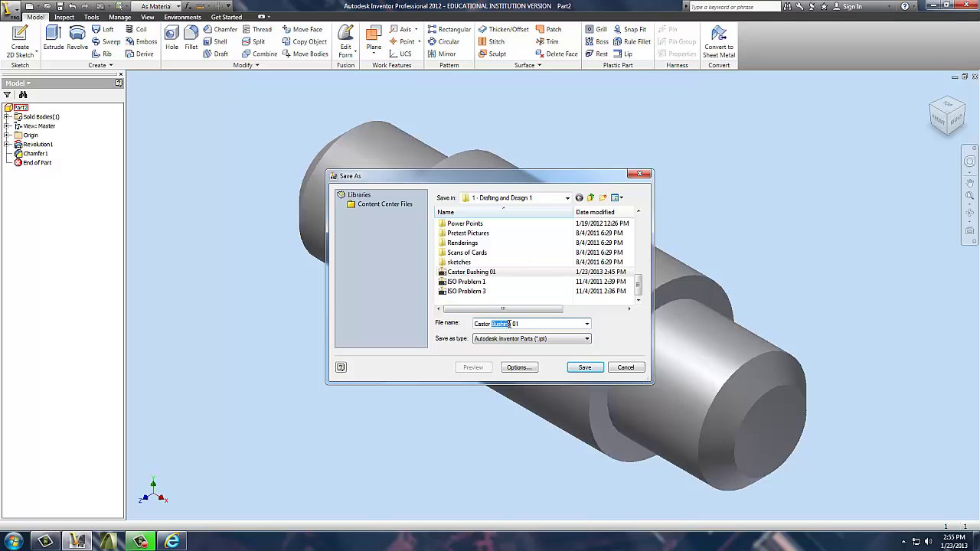
pyautogui.write('axle')
pyautogui.click(583, 367)
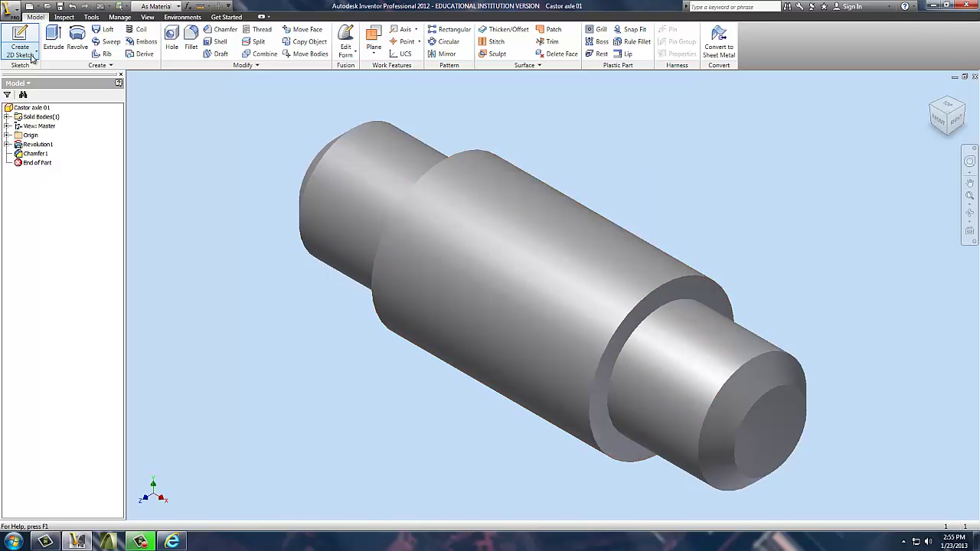
# Set the part material to Alloy Steel in iProperties and save the part.
pyautogui.rightClick(27, 109)
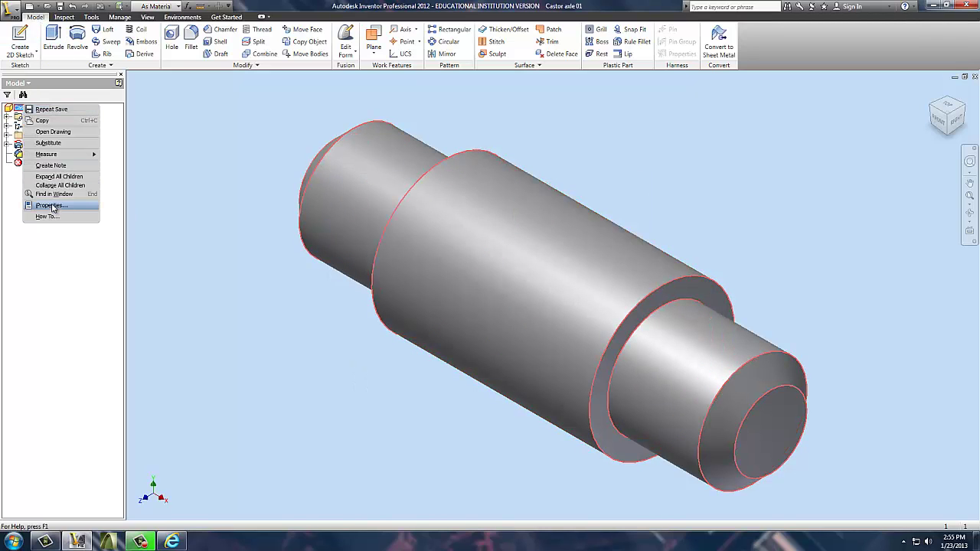
pyautogui.click(55, 207)
pyautogui.click(537, 124)
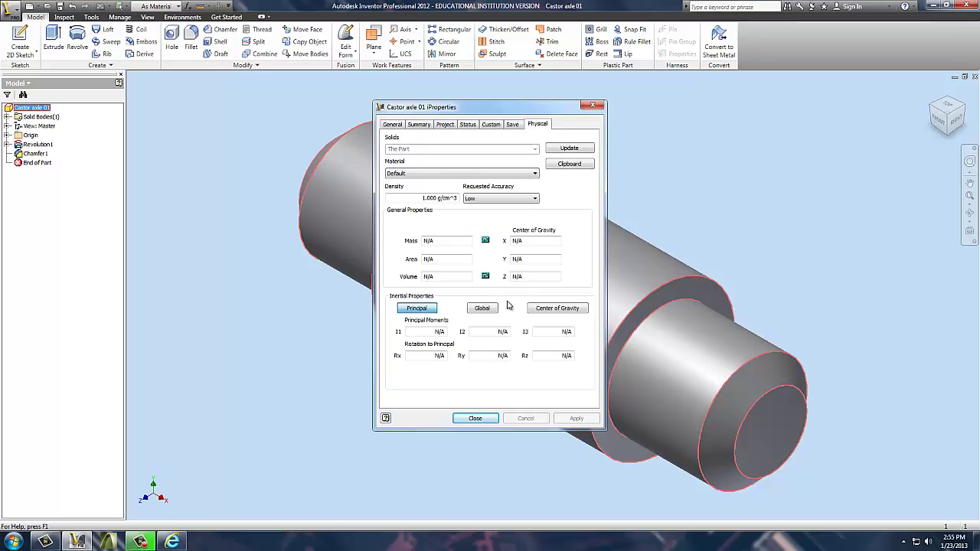
pyautogui.click(490, 173)
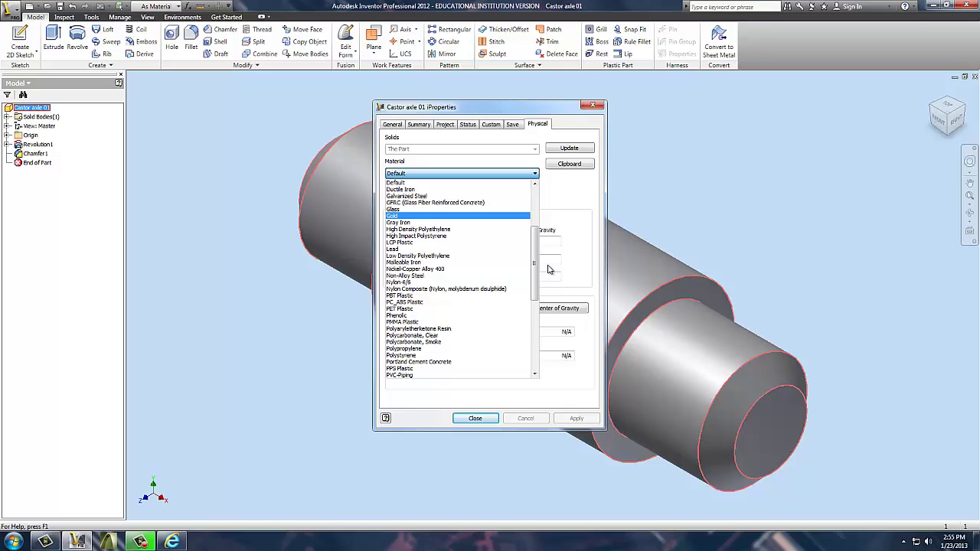
pyautogui.moveTo(534, 268); pyautogui.dragTo(534, 222)
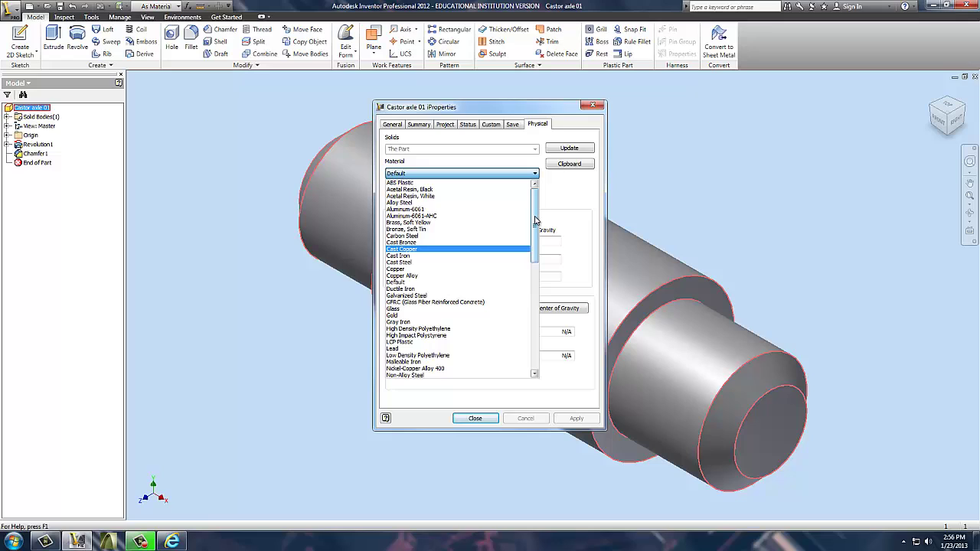
pyautogui.click(408, 202)
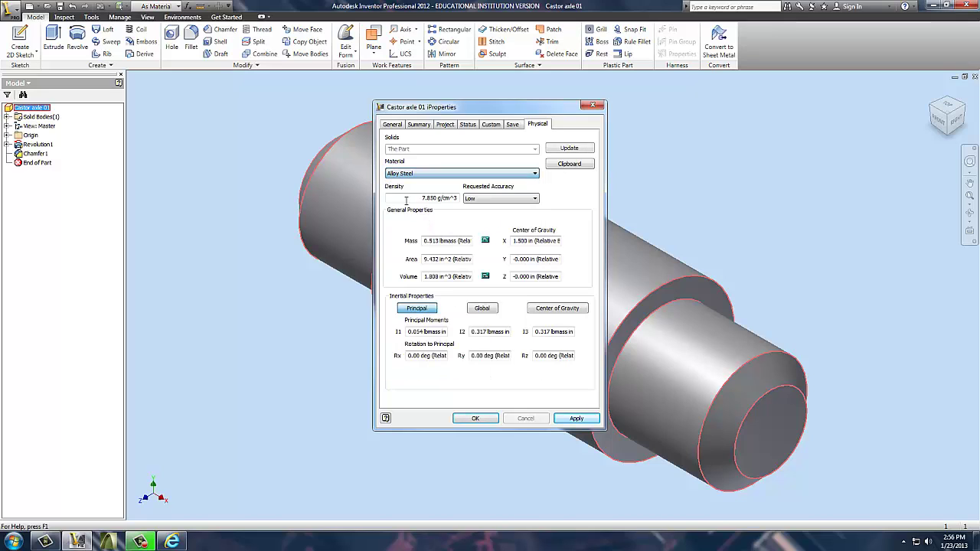
pyautogui.click(577, 420)
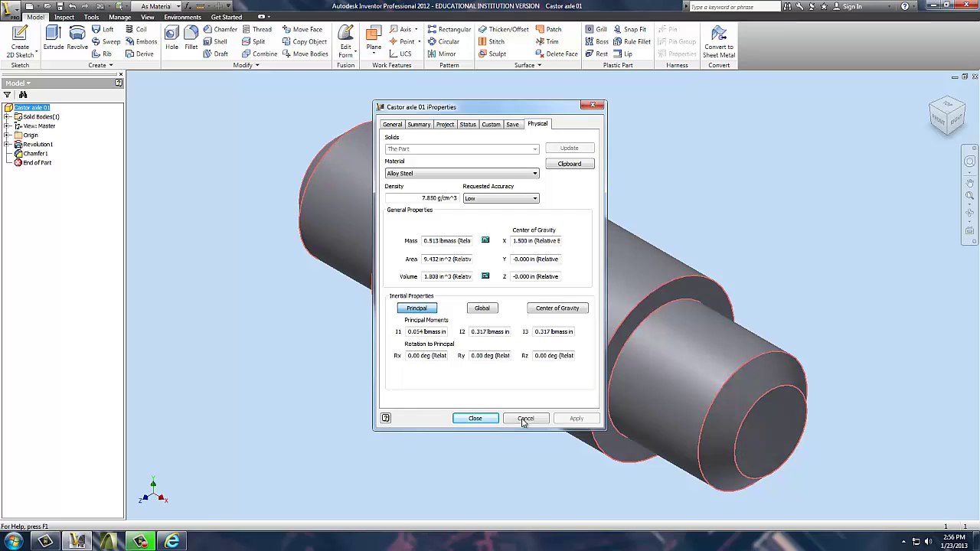
pyautogui.click(474, 418)
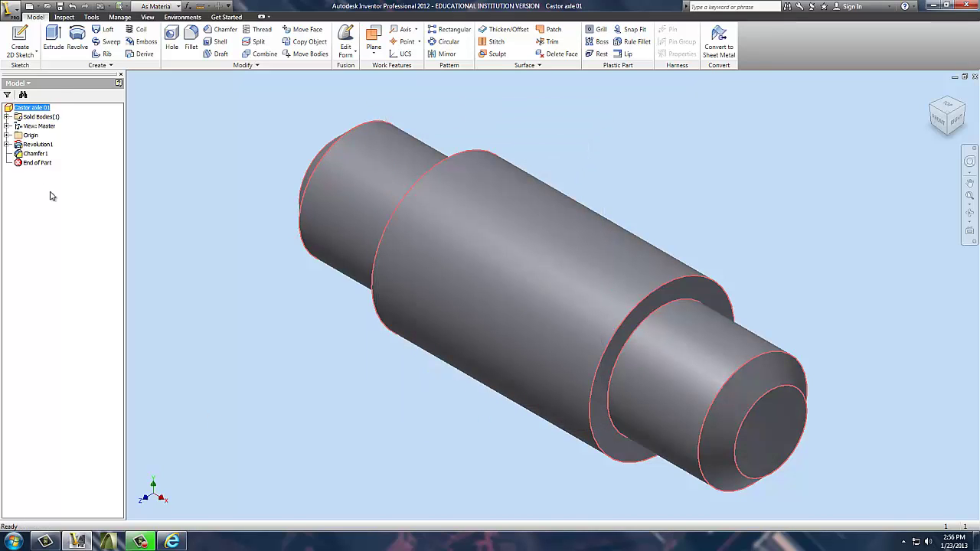
pyautogui.click(59, 6)
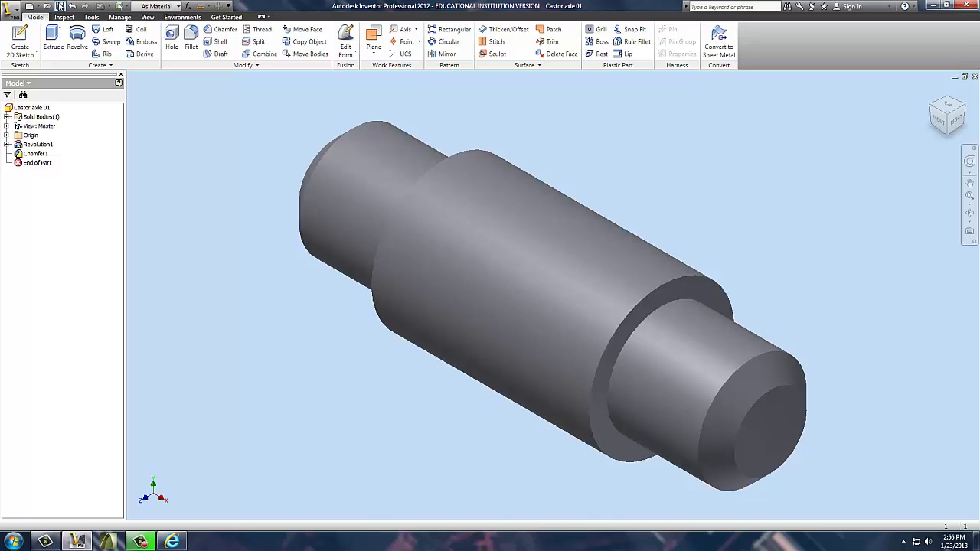